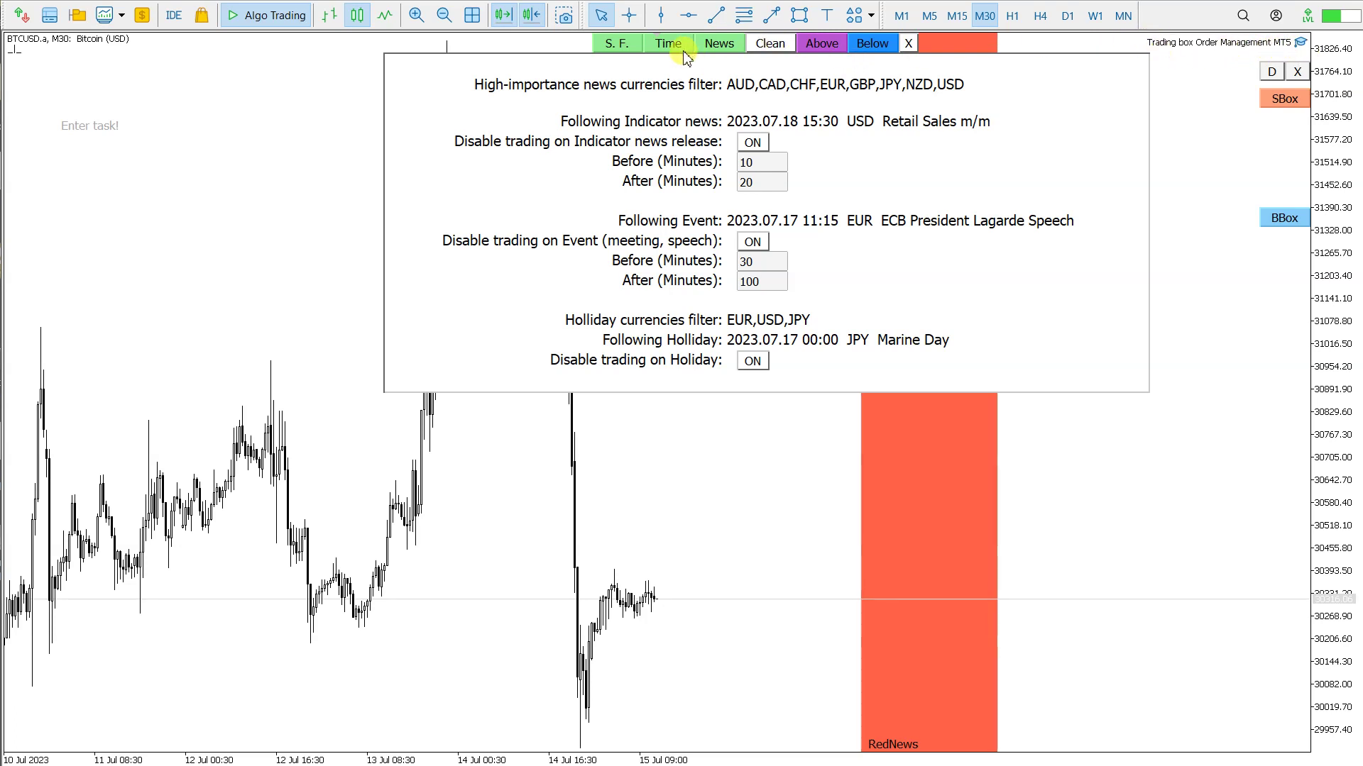
# - Close the news settings panel so the red news zone disappears from the BTCUSD chart
pyautogui.click(707, 48)
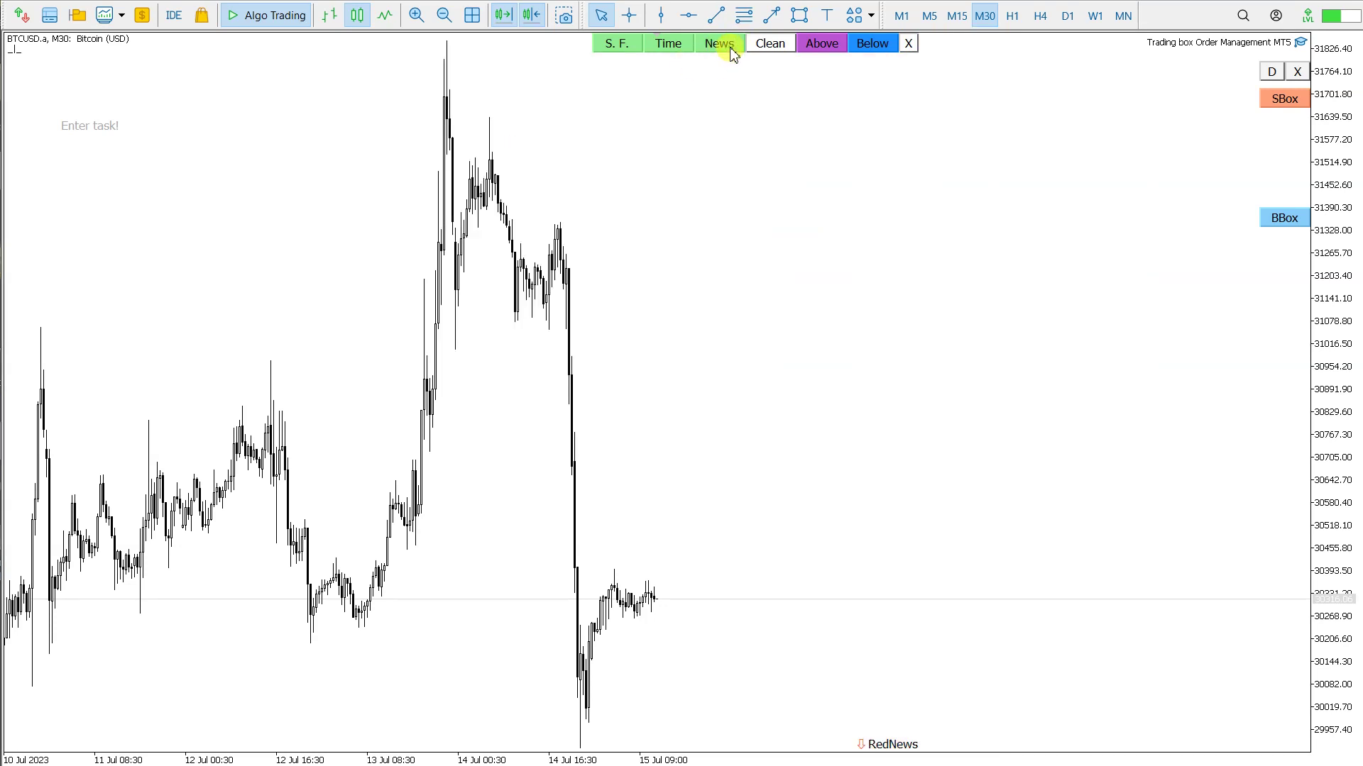
# - Reopen the news panel and select the indicator news Before (Minutes) value
pyautogui.click(726, 47)
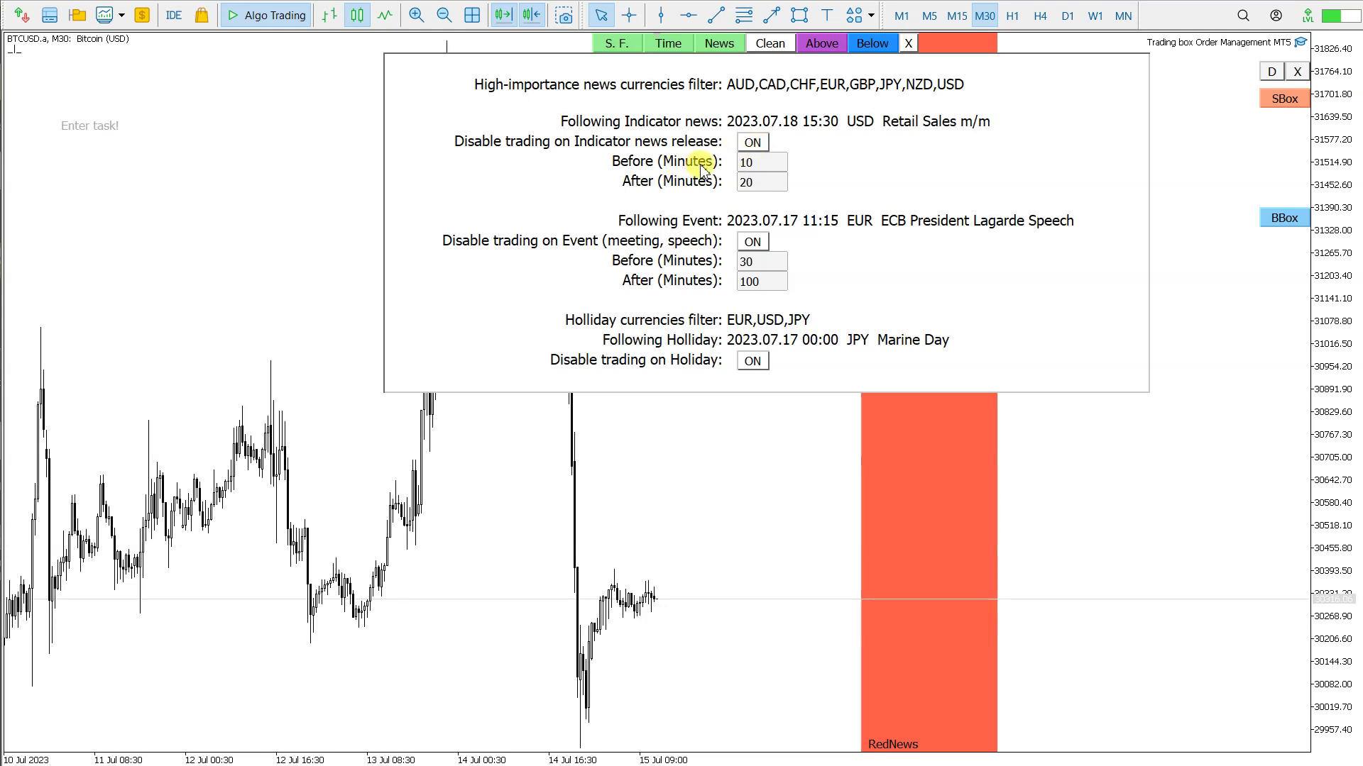
pyautogui.click(760, 169)
pyautogui.click(751, 281)
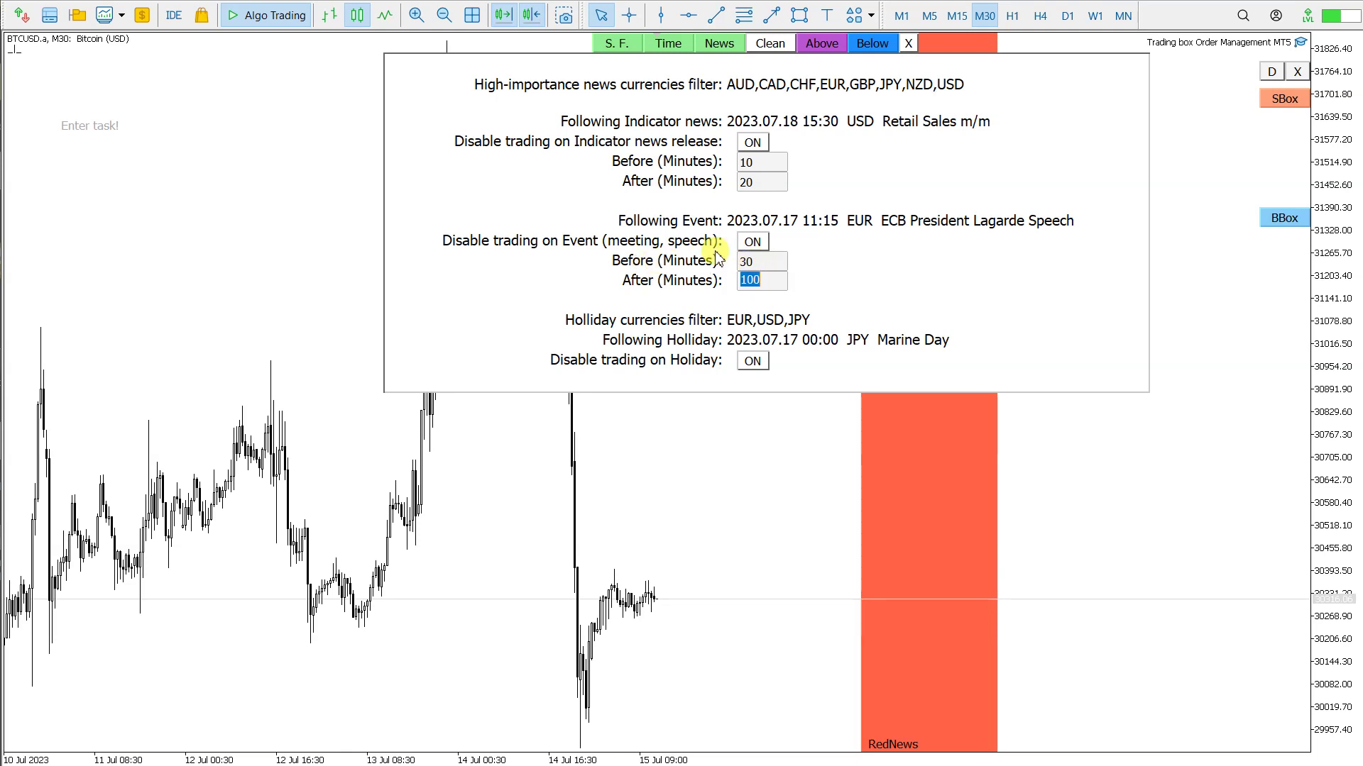
pyautogui.click(751, 282)
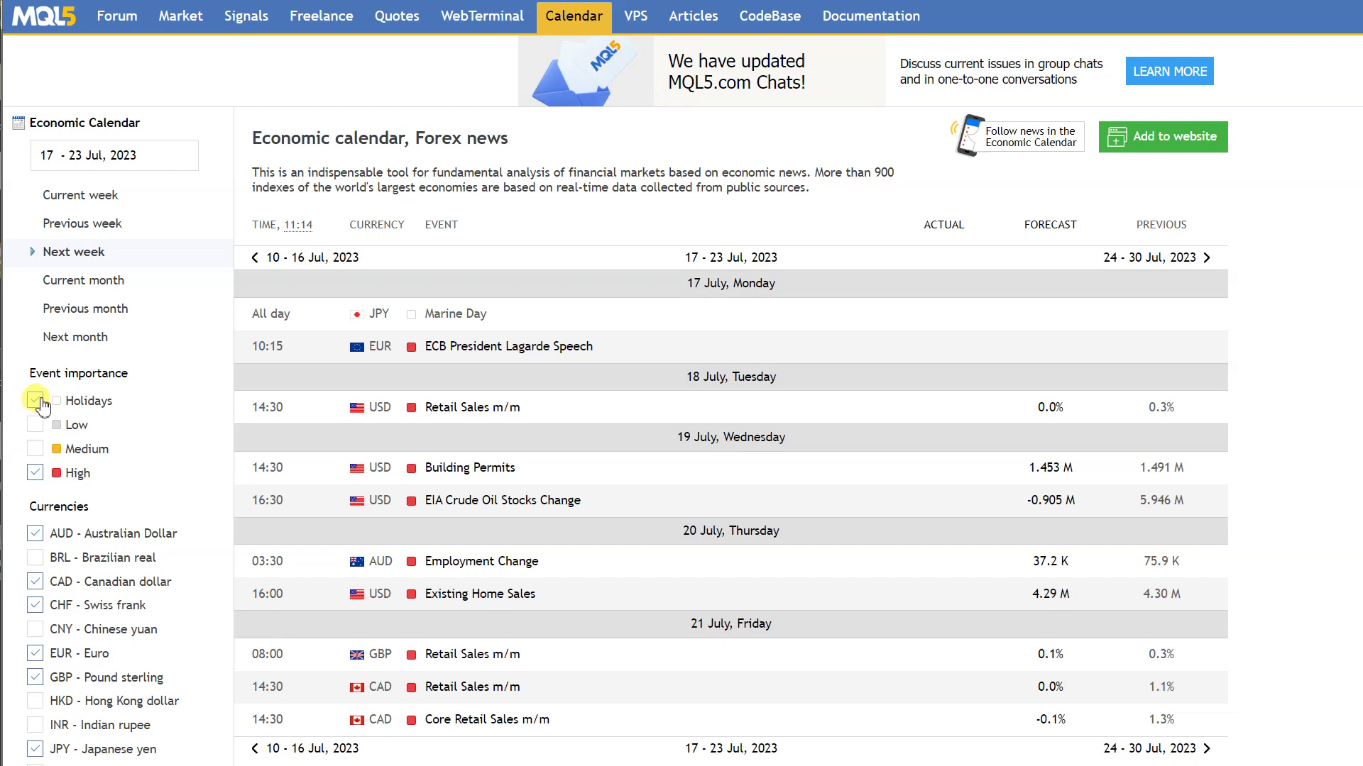
# - Tick Holidays under Event importance on the MQL5 Calendar and review the currency list
pyautogui.click(35, 402)
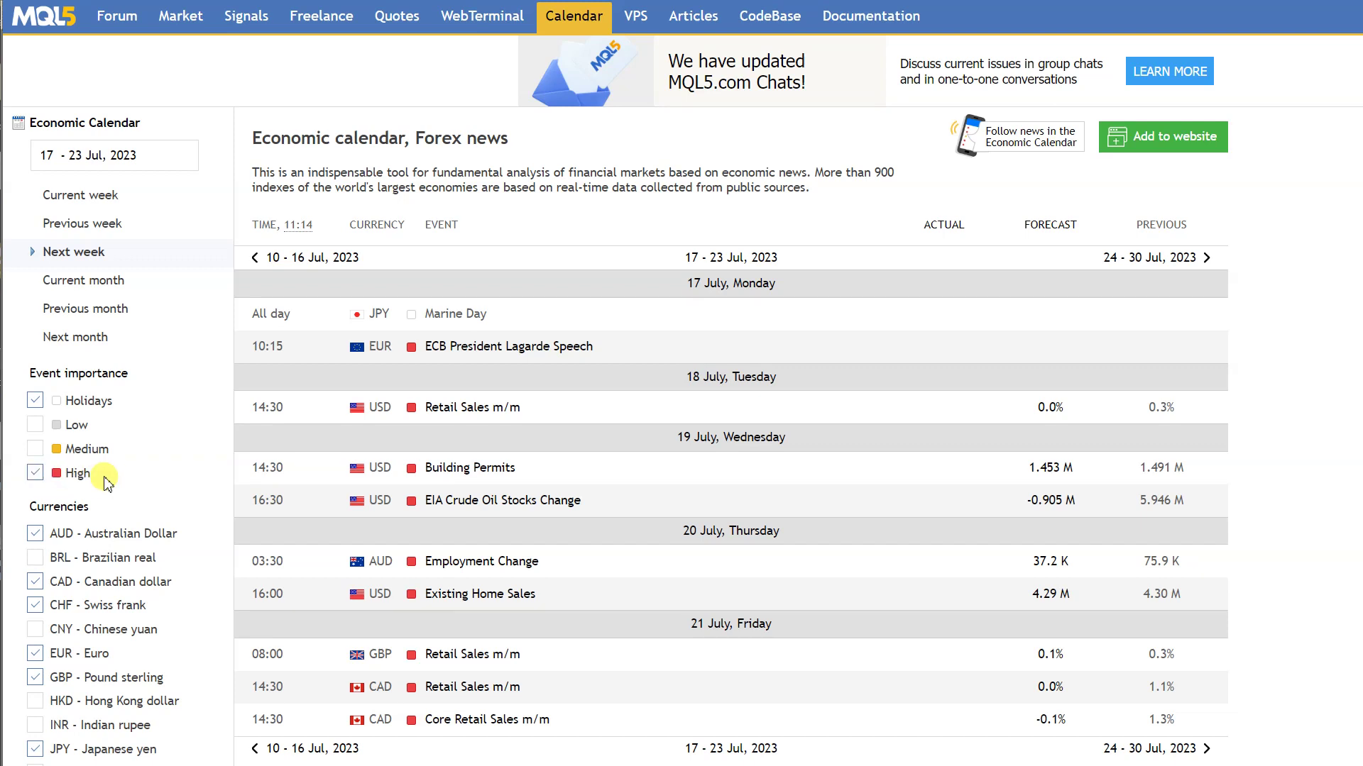
pyautogui.scroll(-3, 128, 483)
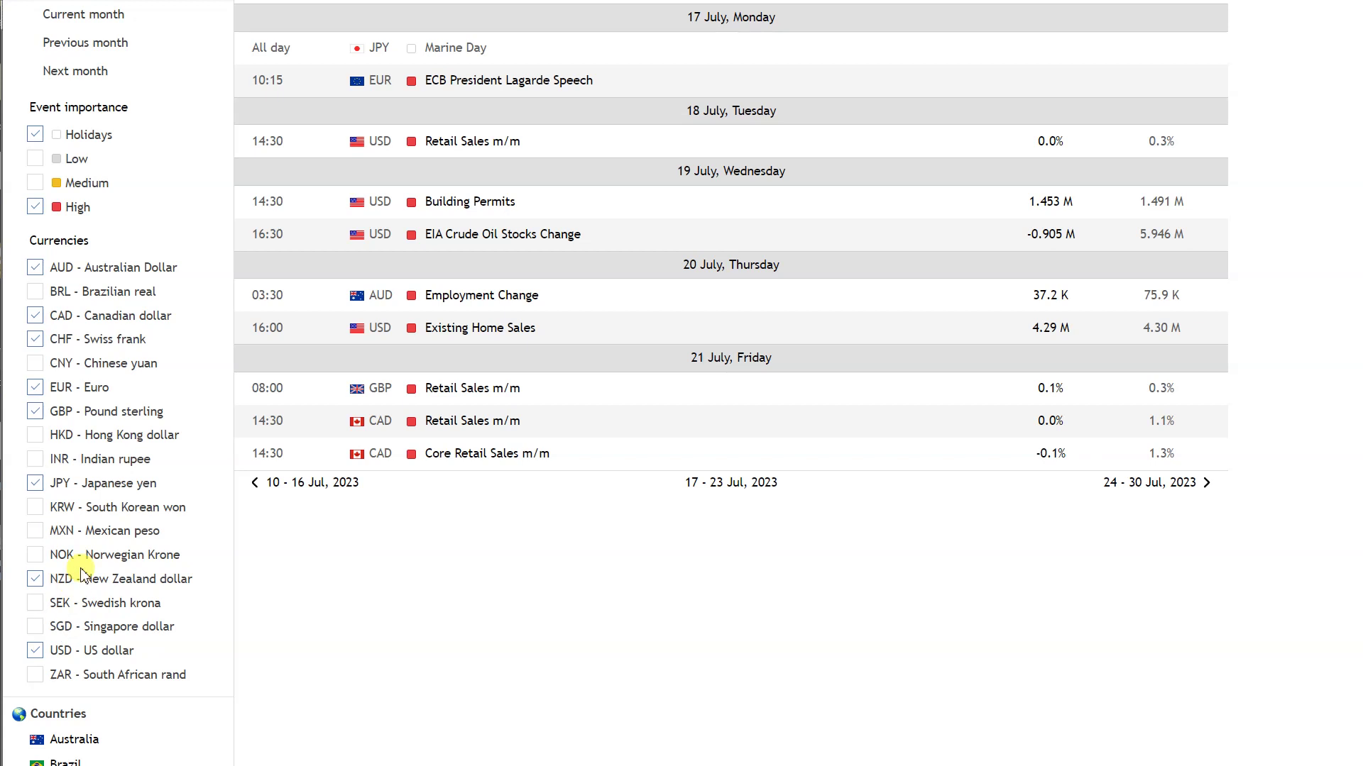
pyautogui.scroll(3, 79, 571)
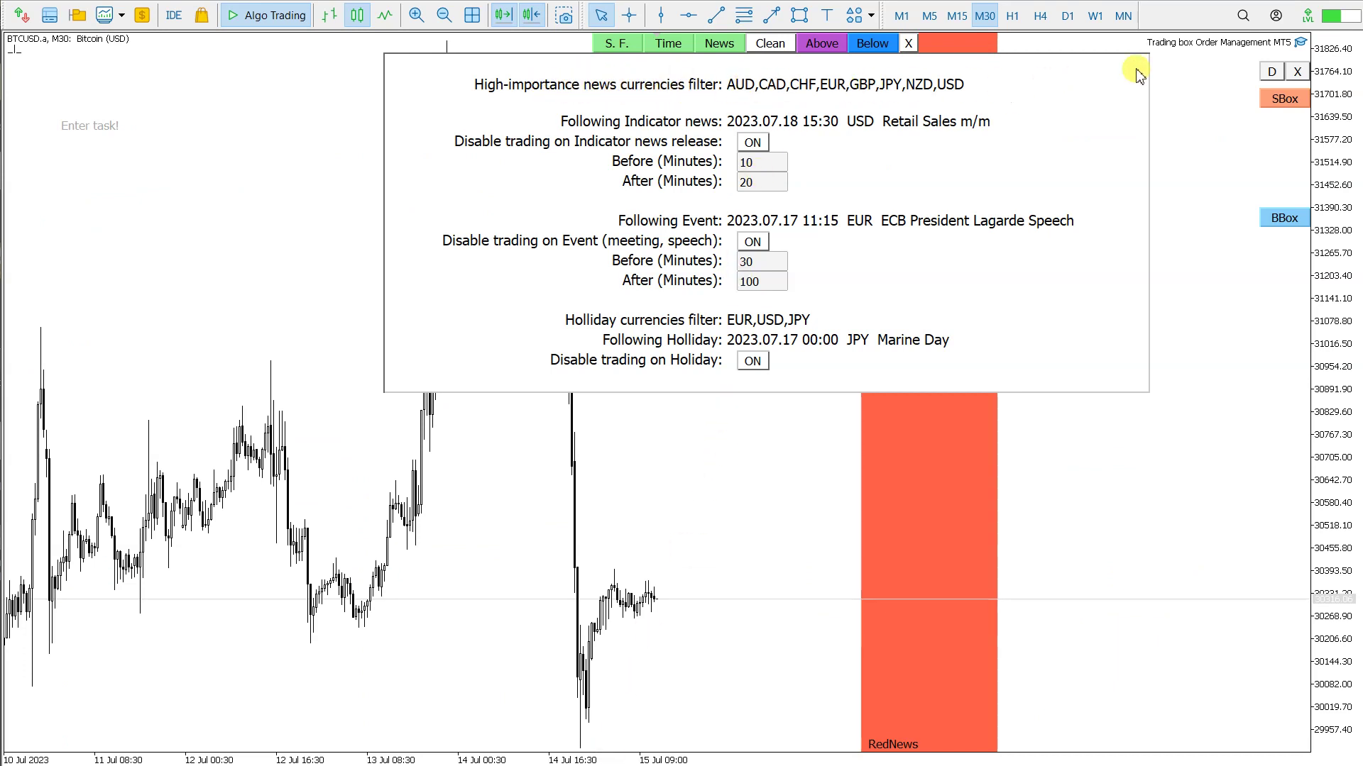
pyautogui.doubleClick(1299, 44)
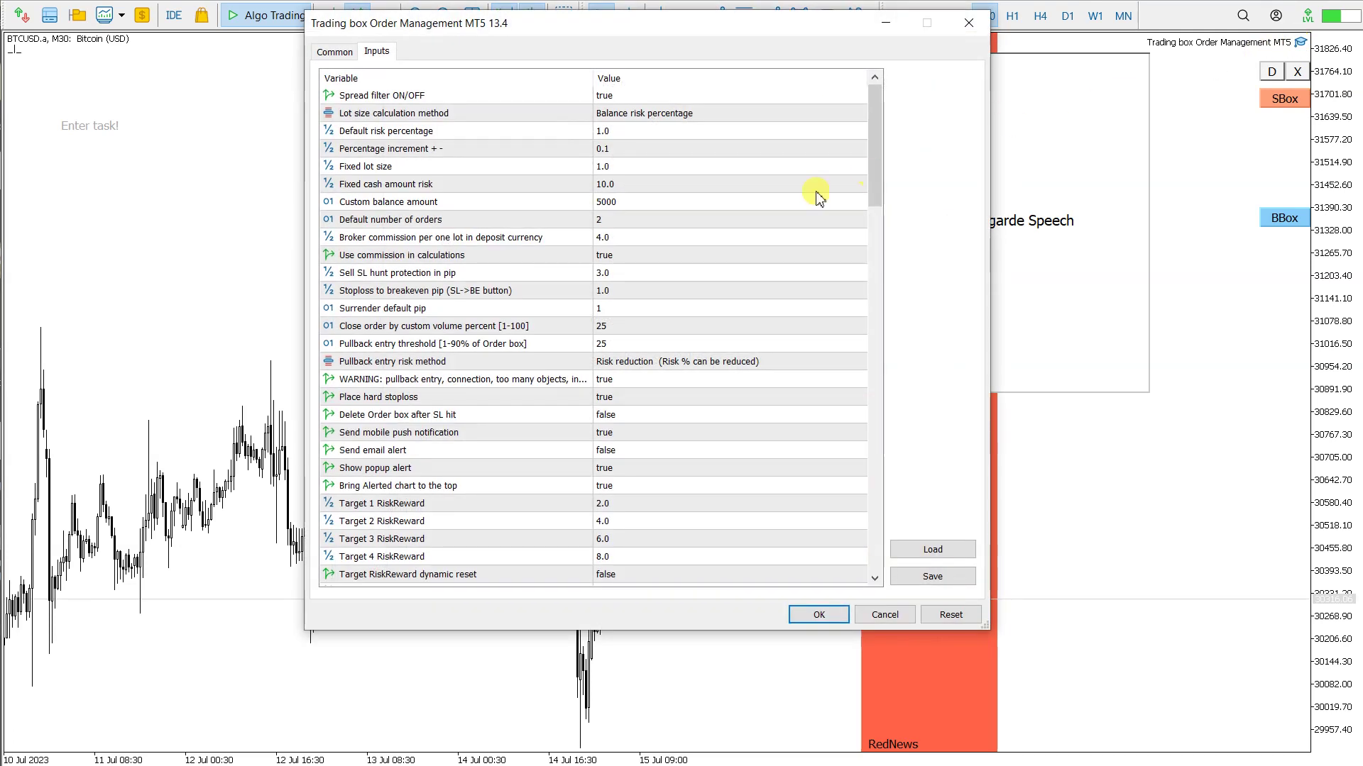
pyautogui.scroll(-9, 628, 325)
pyautogui.scroll(-18, 628, 326)
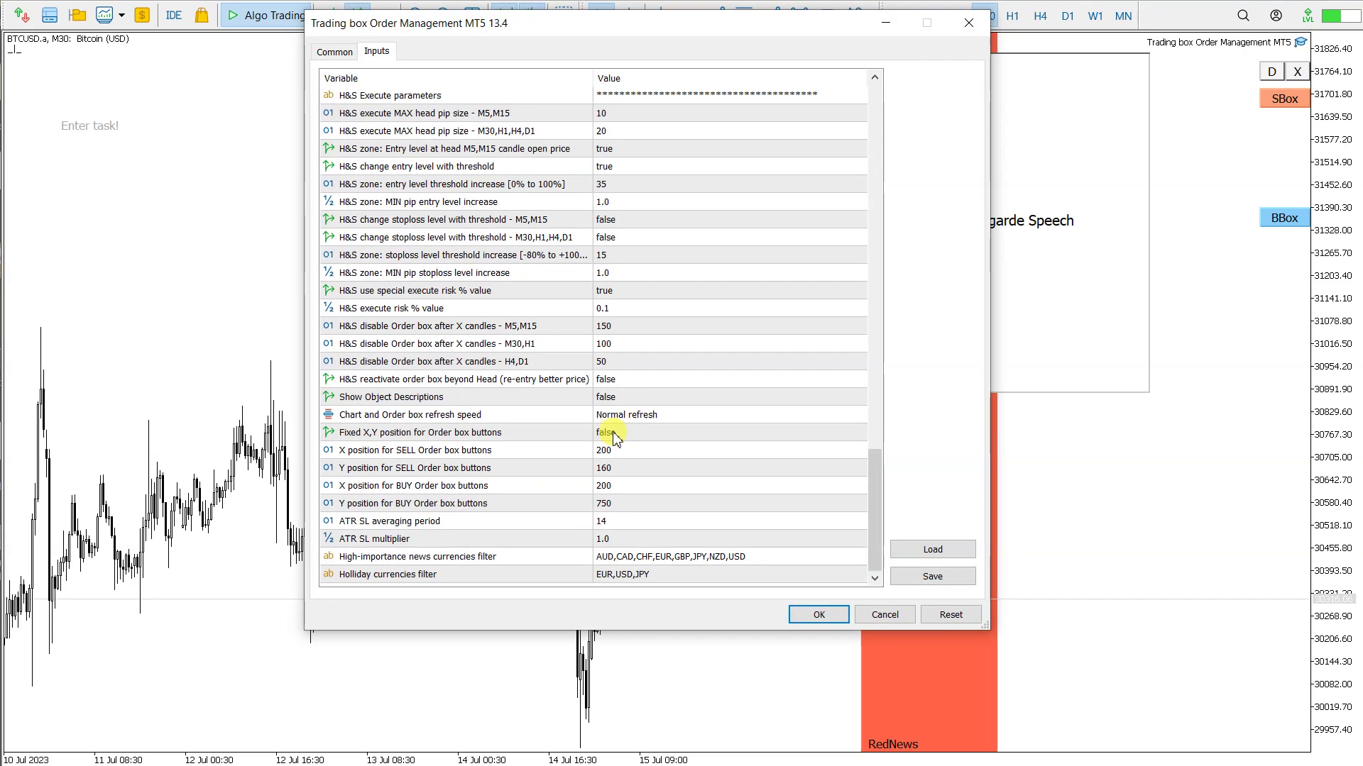
pyautogui.click(431, 558)
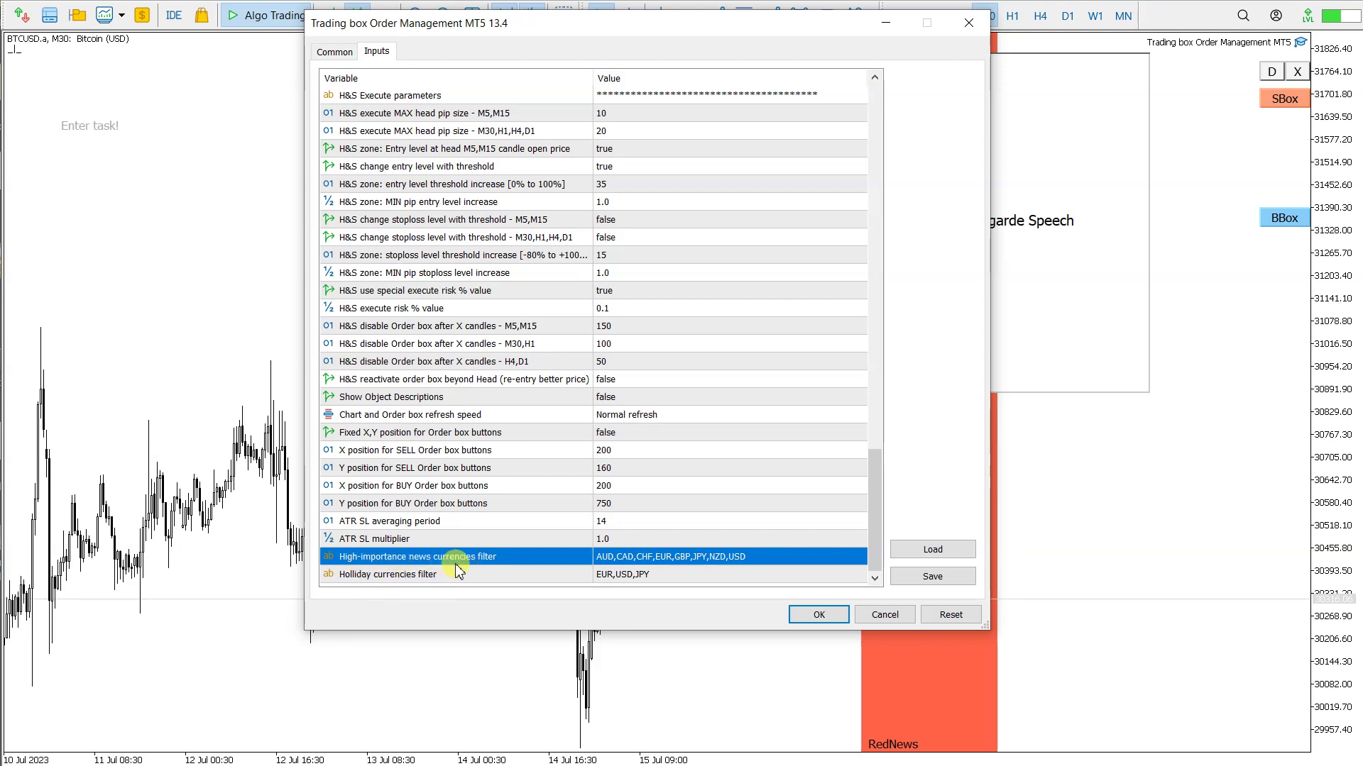
pyautogui.click(367, 577)
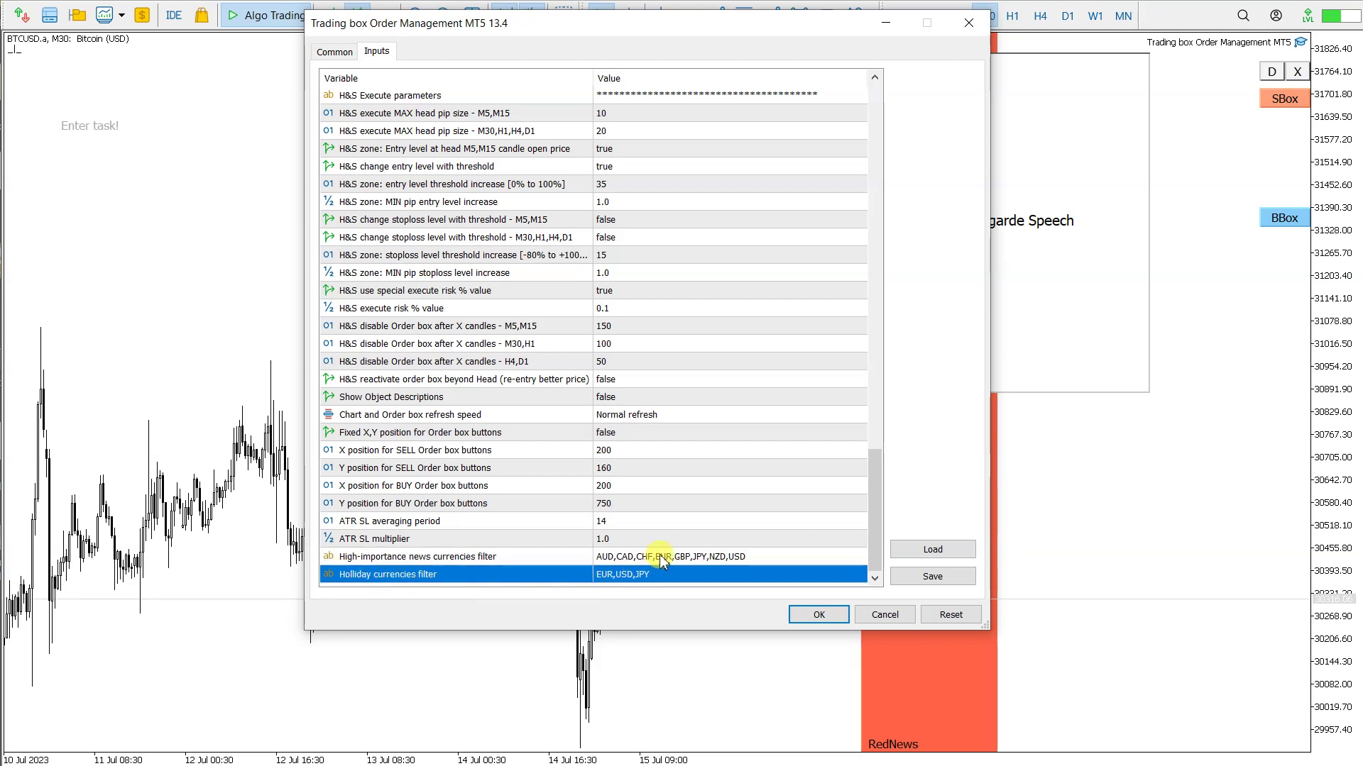
pyautogui.click(732, 557)
pyautogui.click(760, 559)
pyautogui.click(760, 558)
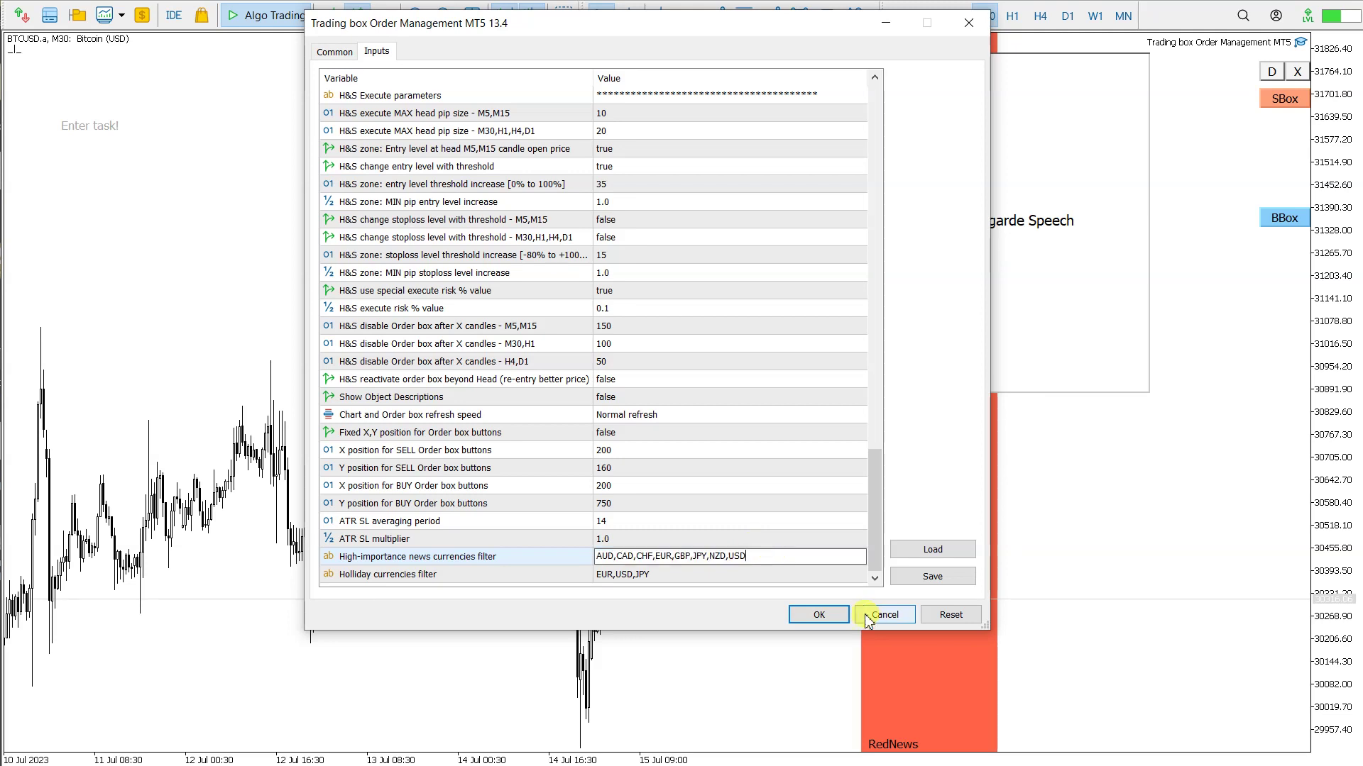
pyautogui.click(883, 615)
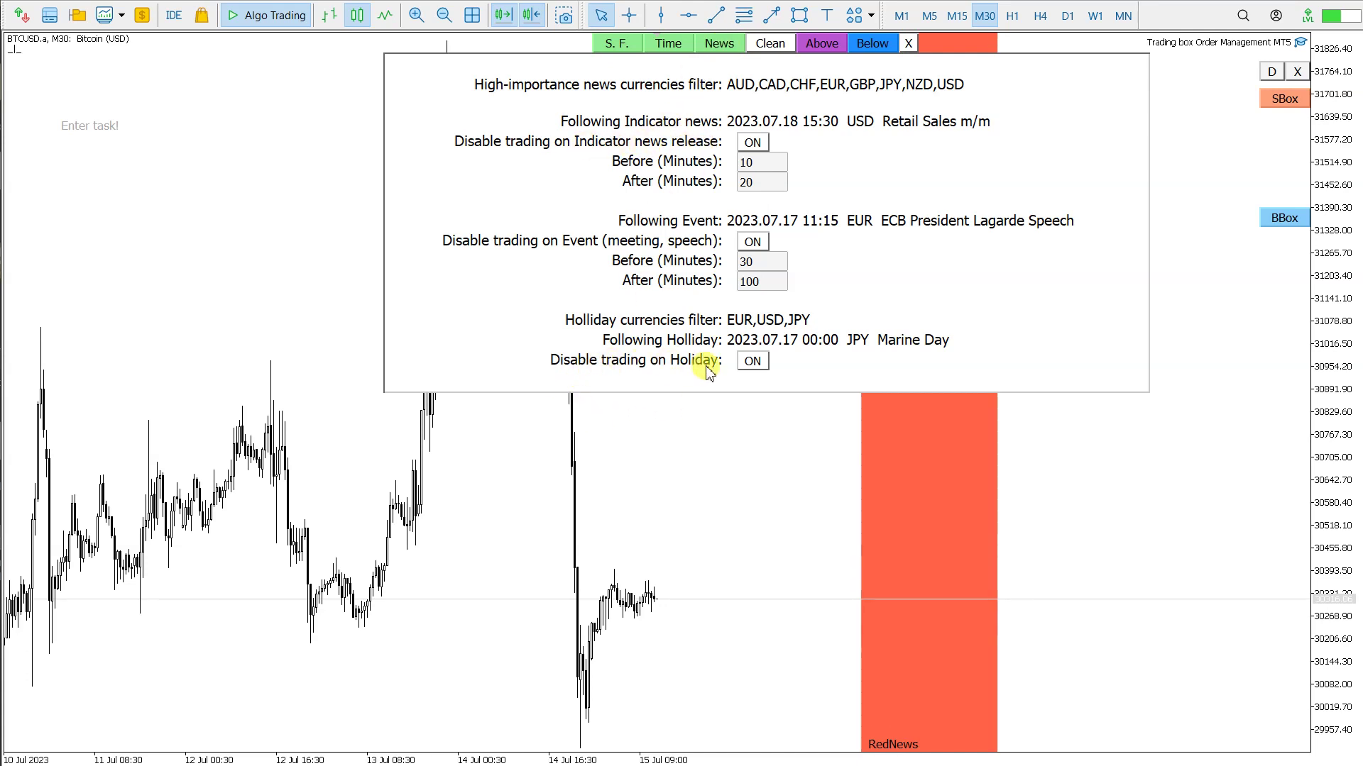
# - Close the news panel and toggle the red news zone on and off via its RedNews label
pyautogui.click(720, 44)
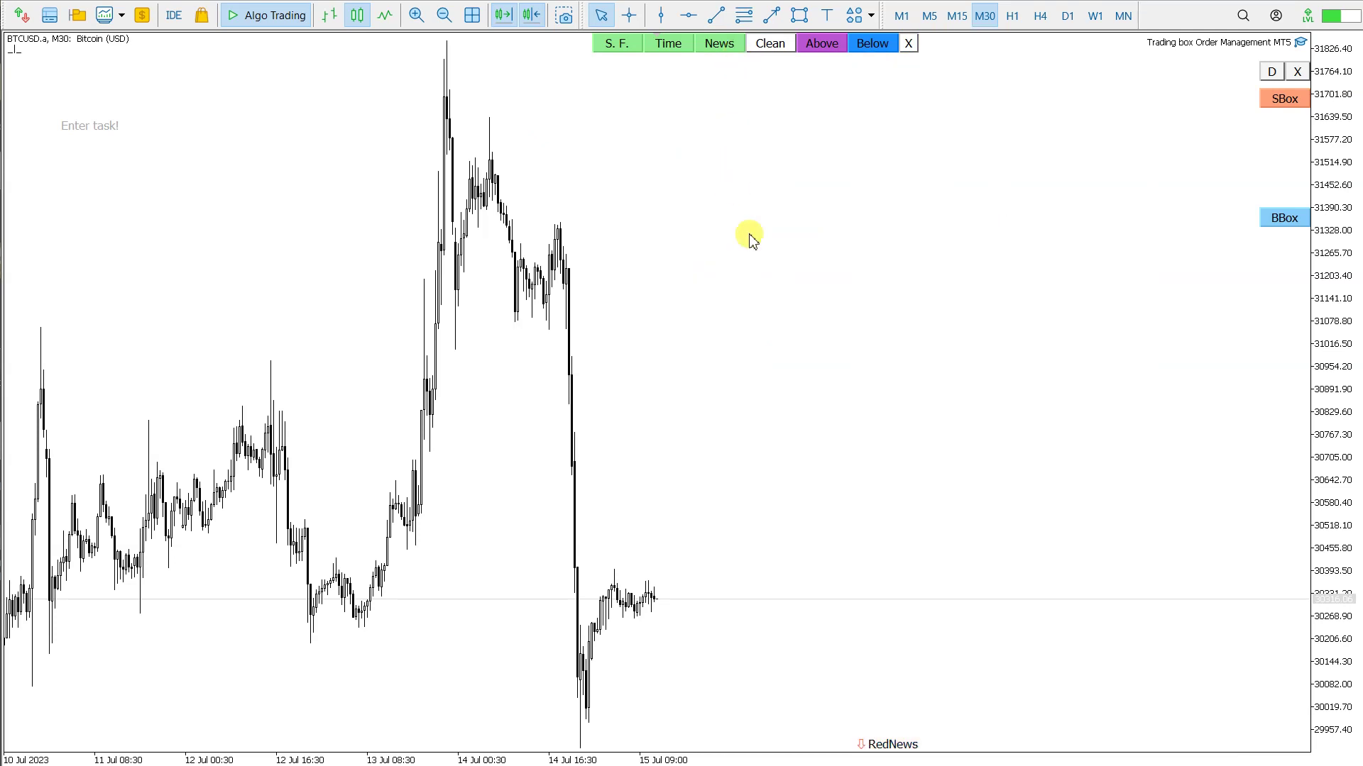
pyautogui.click(878, 744)
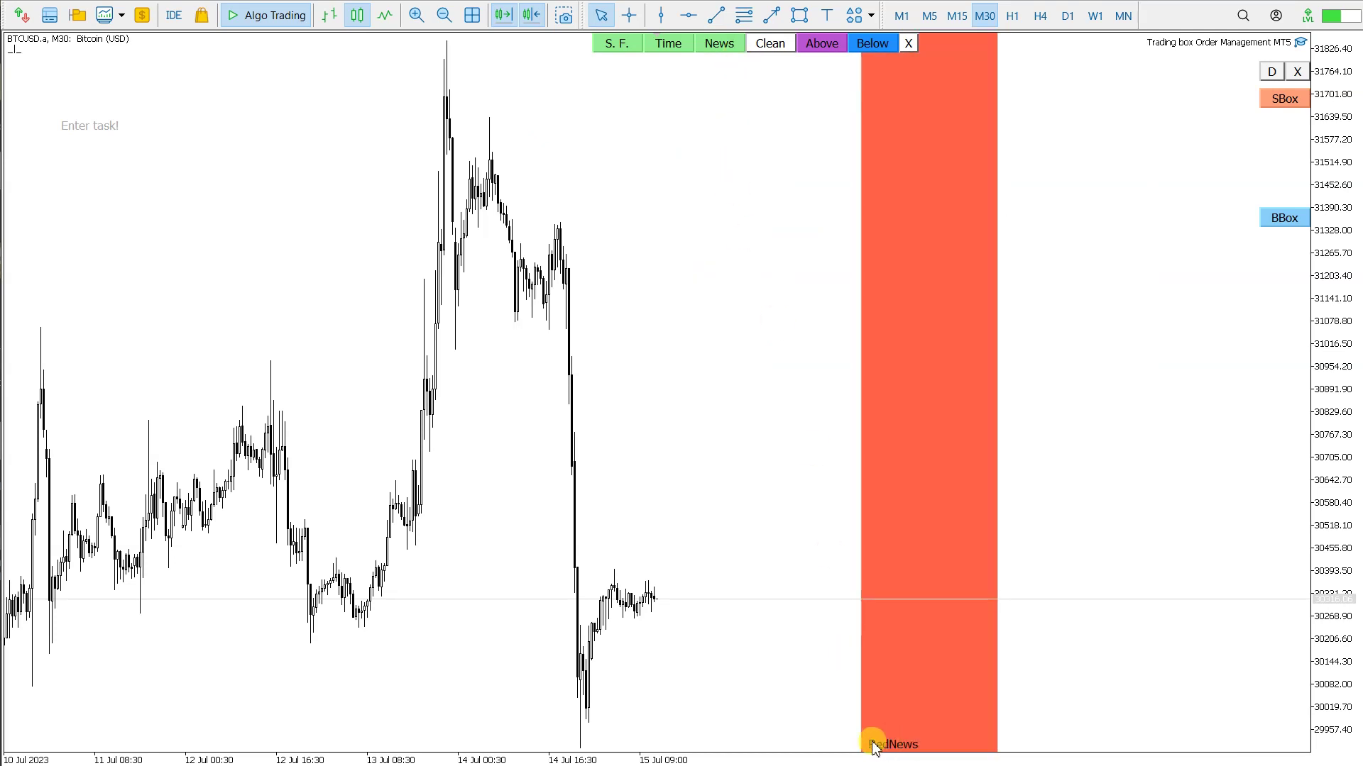
pyautogui.click(875, 745)
pyautogui.click(884, 749)
pyautogui.click(900, 751)
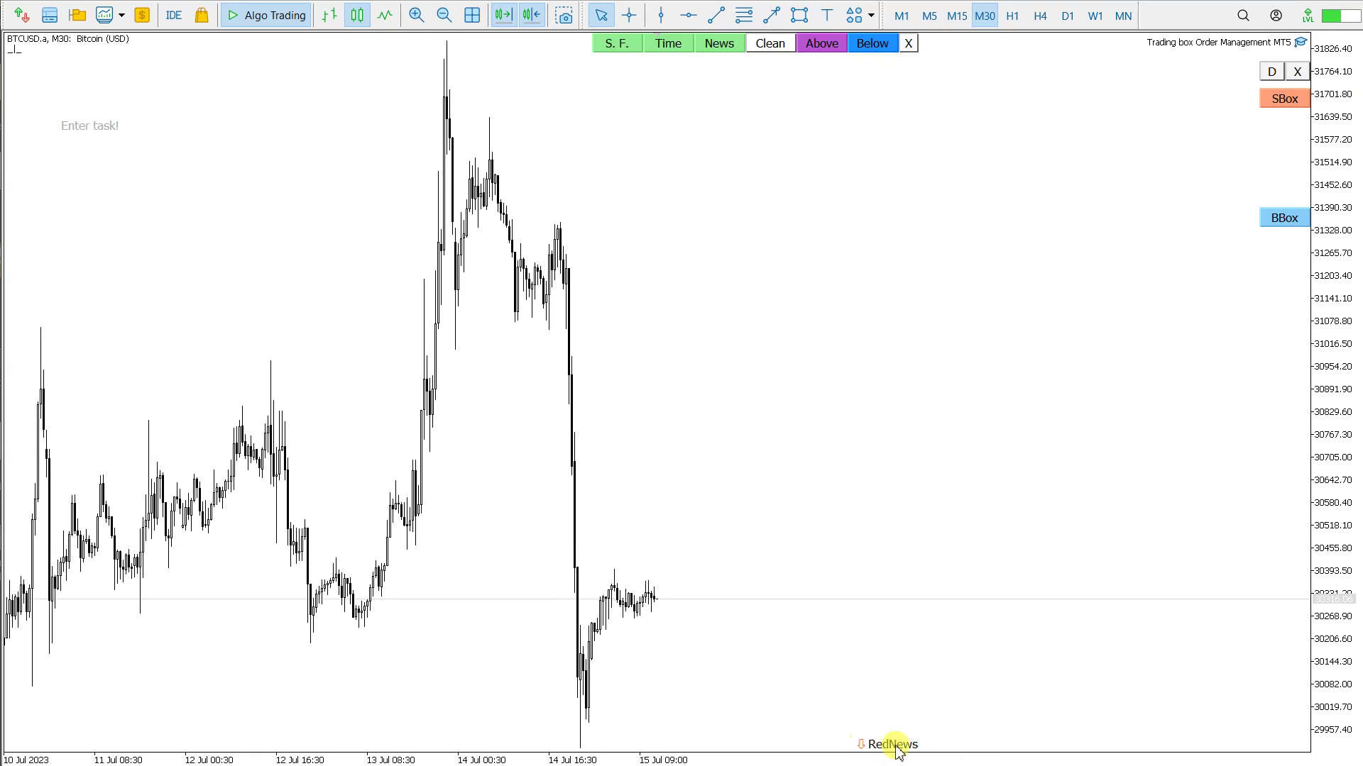
# - Show the red news zone and sketch green lines from the latest candles to its edges
pyautogui.click(900, 750)
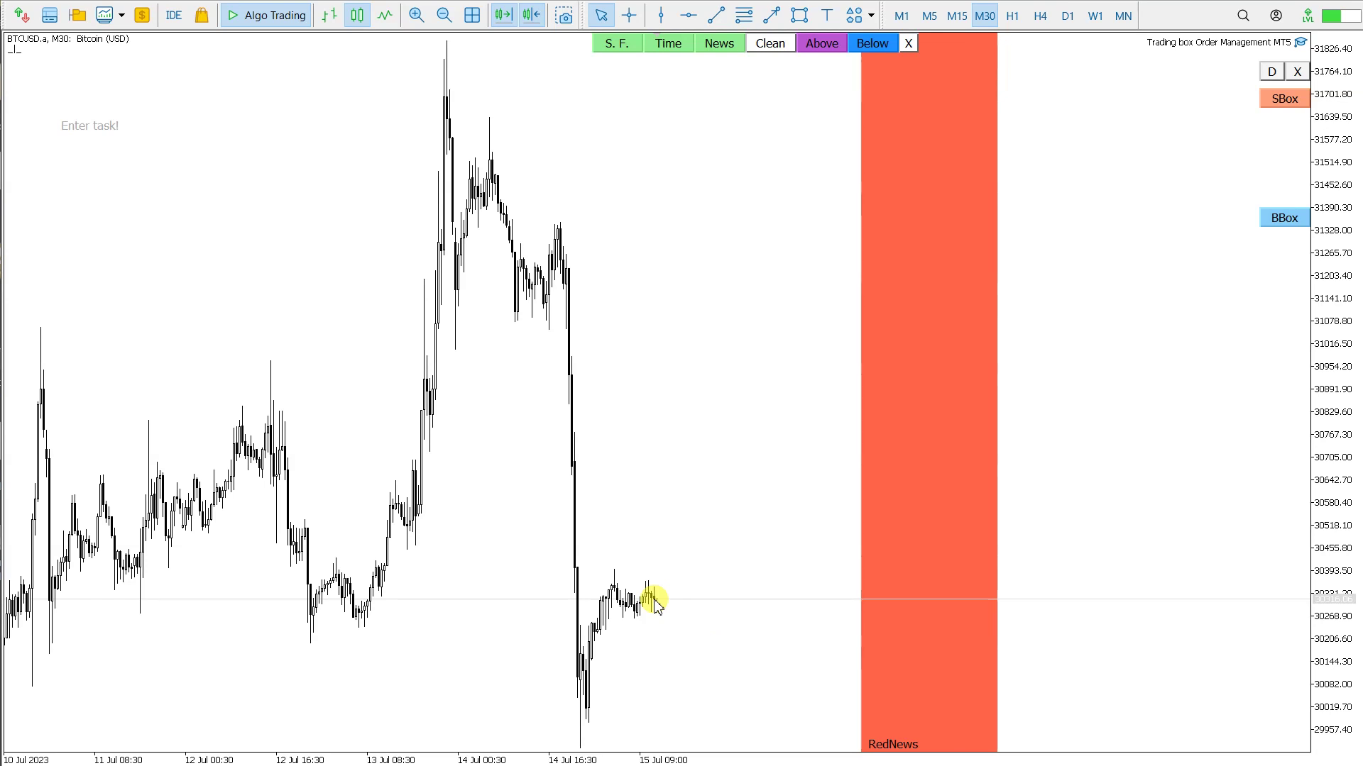
pyautogui.moveTo(653, 600)
pyautogui.mouseDown()
pyautogui.moveTo(843, 560)
pyautogui.moveTo(857, 518)
pyautogui.moveTo(864, 585)
pyautogui.mouseUp()
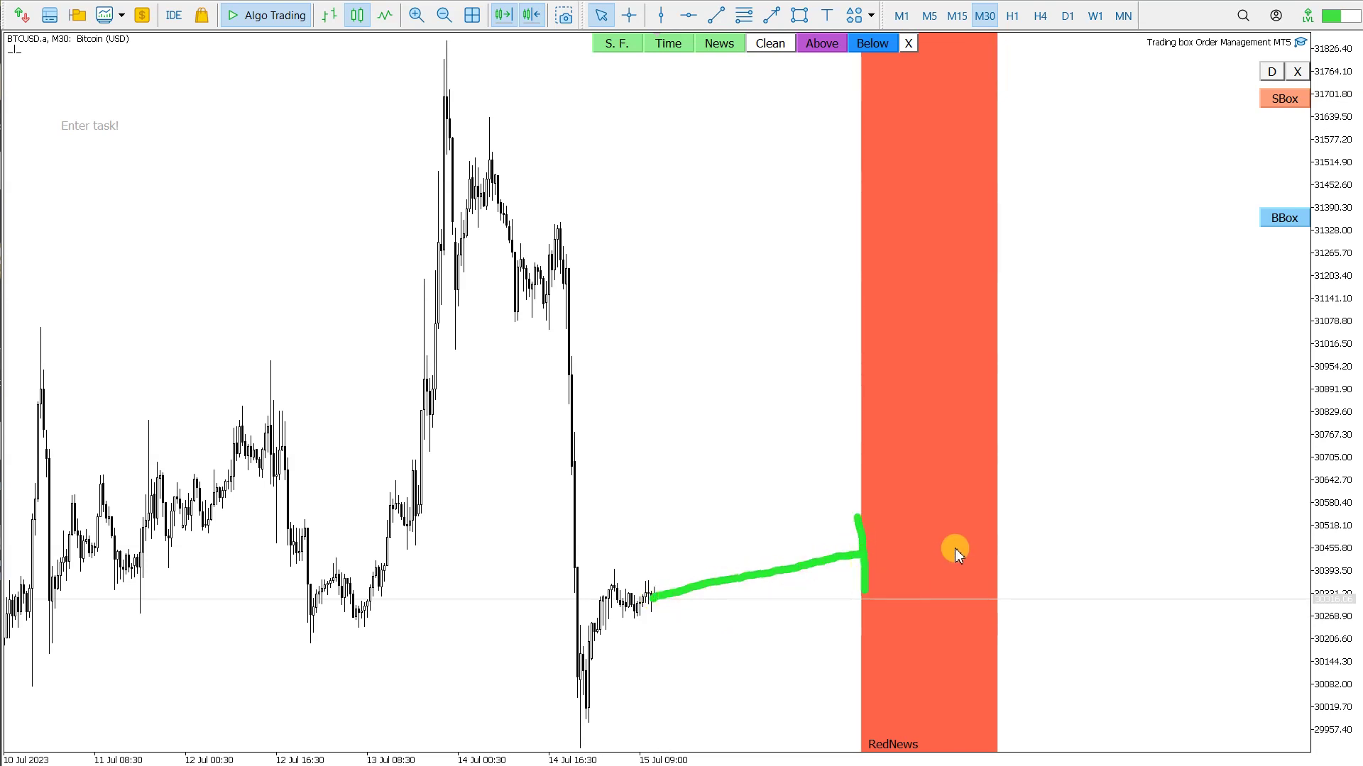
pyautogui.moveTo(995, 500); pyautogui.dragTo(995, 585)
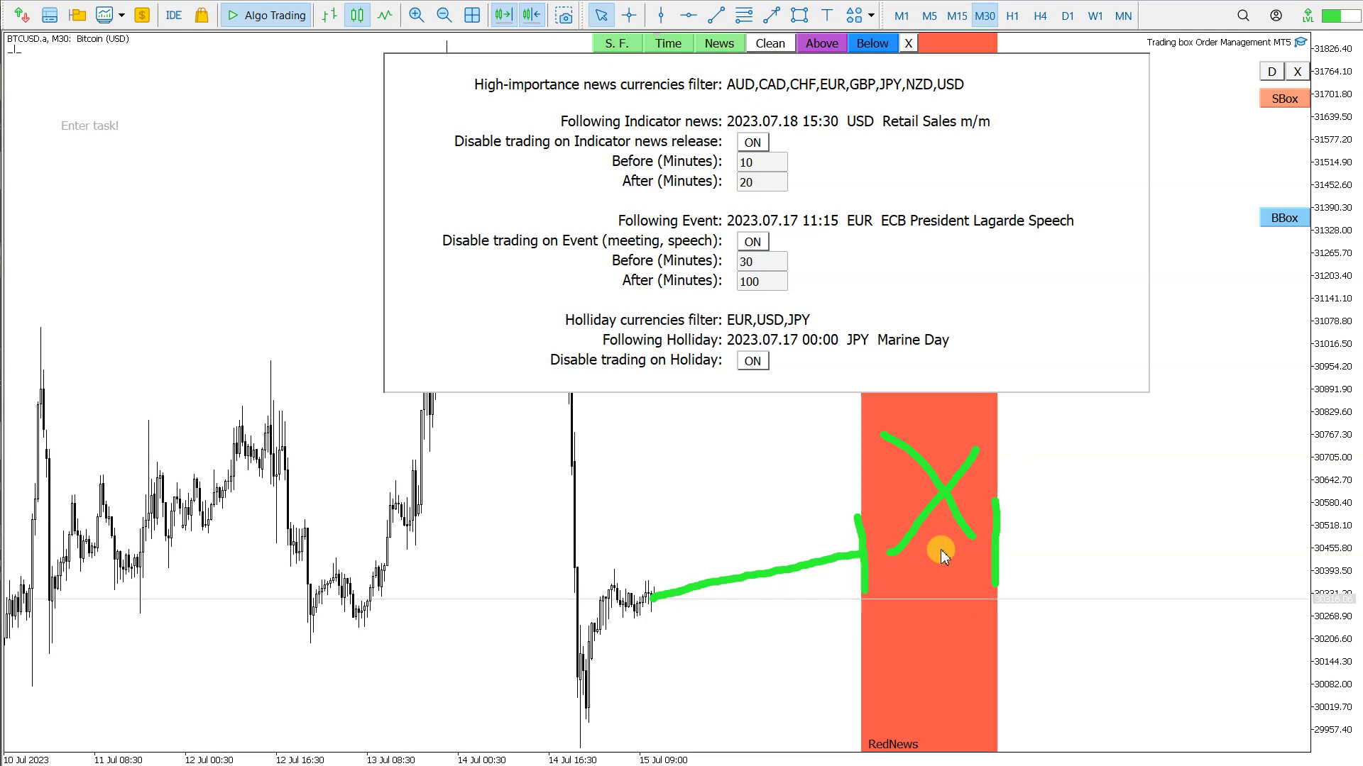
# - Close and reopen the news panel to clear the sketches and refresh calendar data, then close it
pyautogui.click(719, 43)
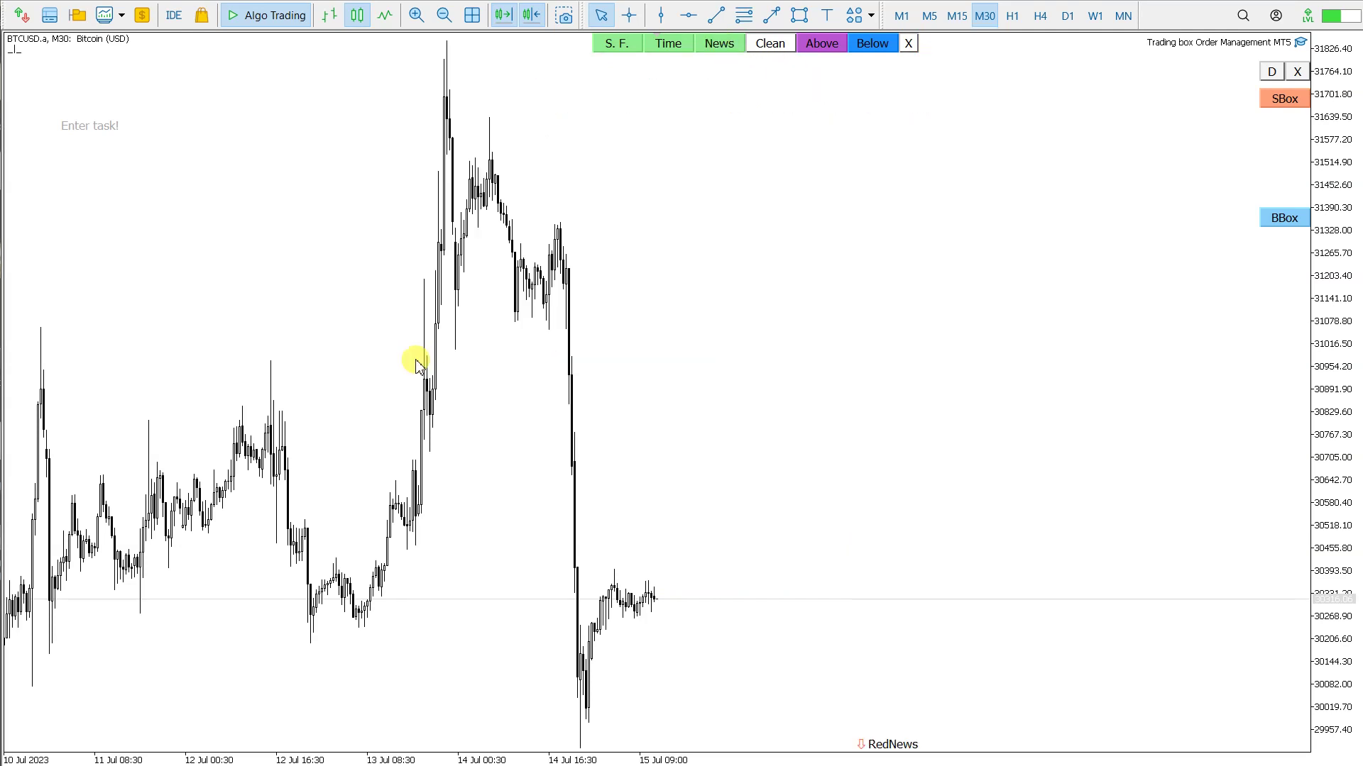
pyautogui.click(721, 45)
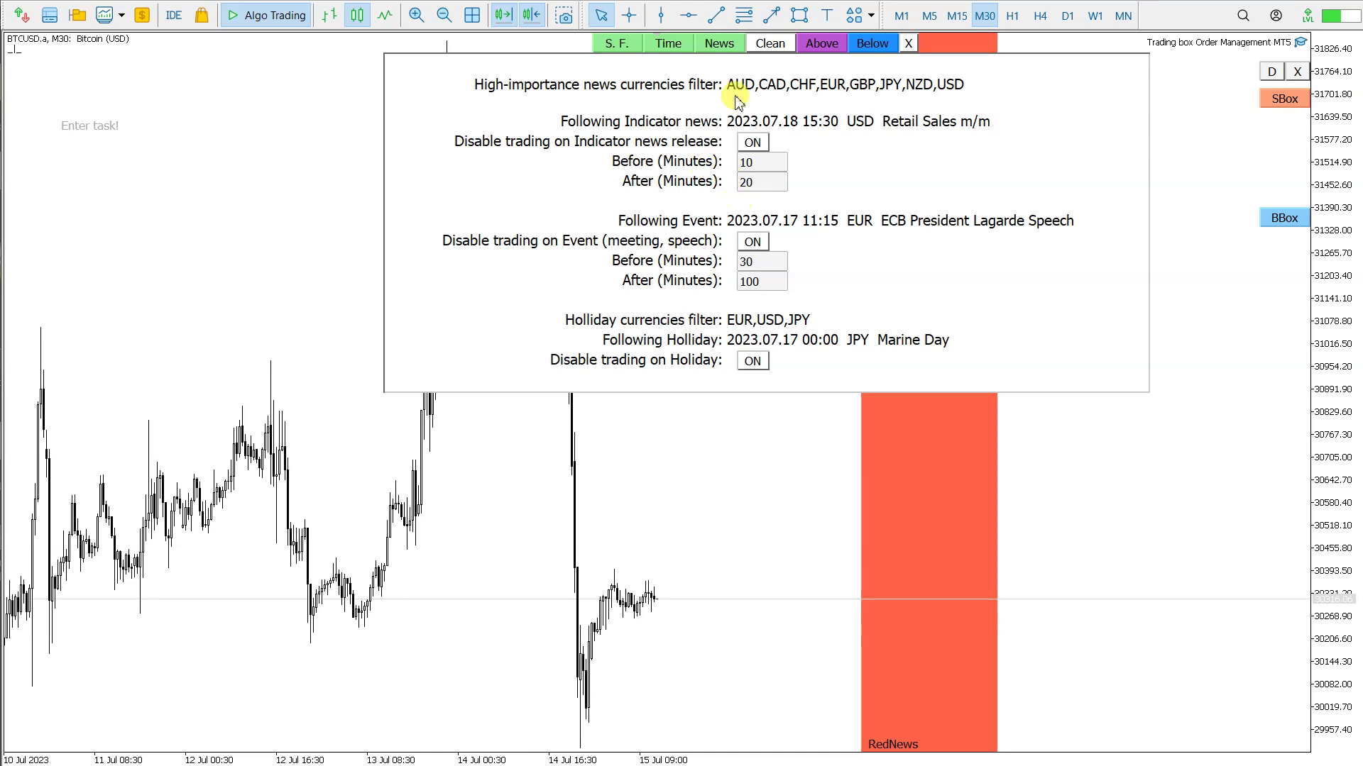
pyautogui.click(729, 45)
# - Toggle the red news zone via the RedNews label until it is hidden
pyautogui.click(891, 746)
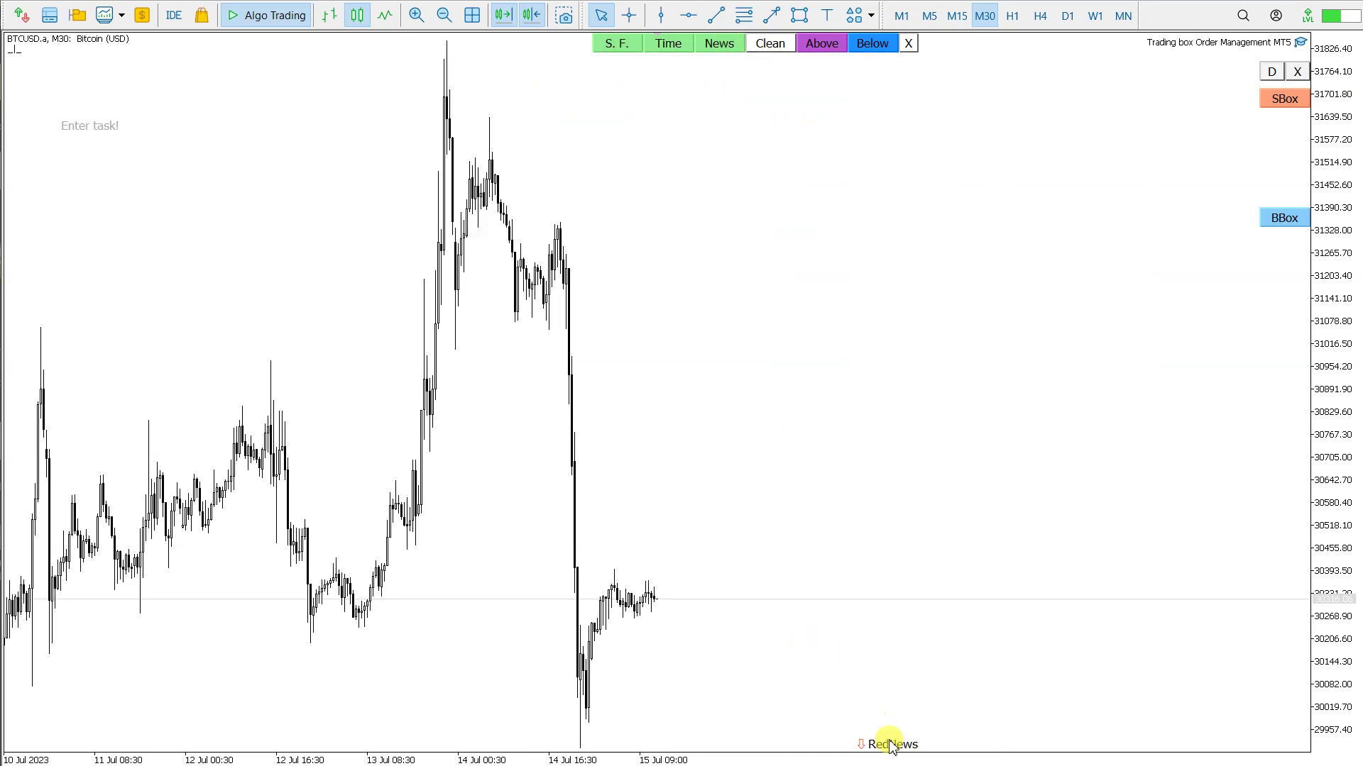
pyautogui.click(891, 745)
pyautogui.click(891, 745)
pyautogui.click(891, 745)
pyautogui.click(891, 745)
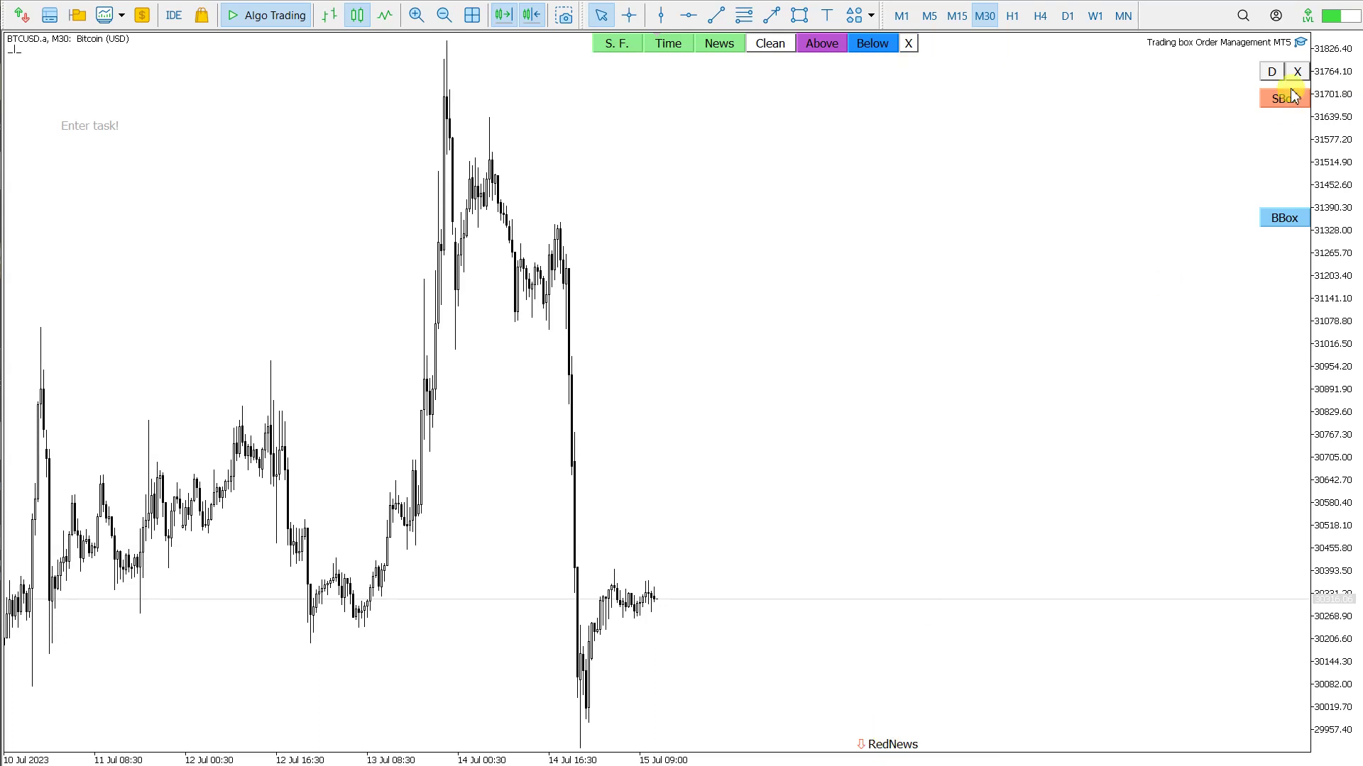
pyautogui.doubleClick(1299, 44)
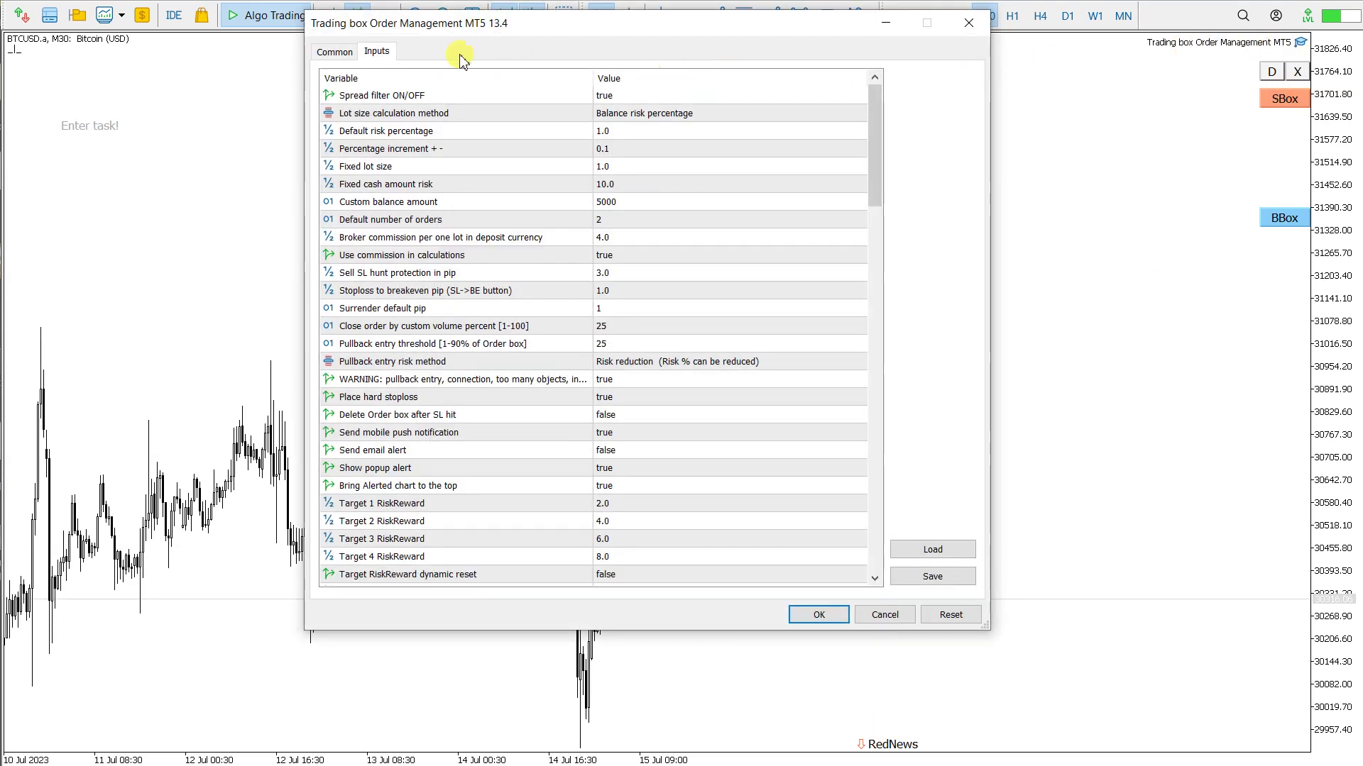
pyautogui.moveTo(878, 156); pyautogui.dragTo(890, 551)
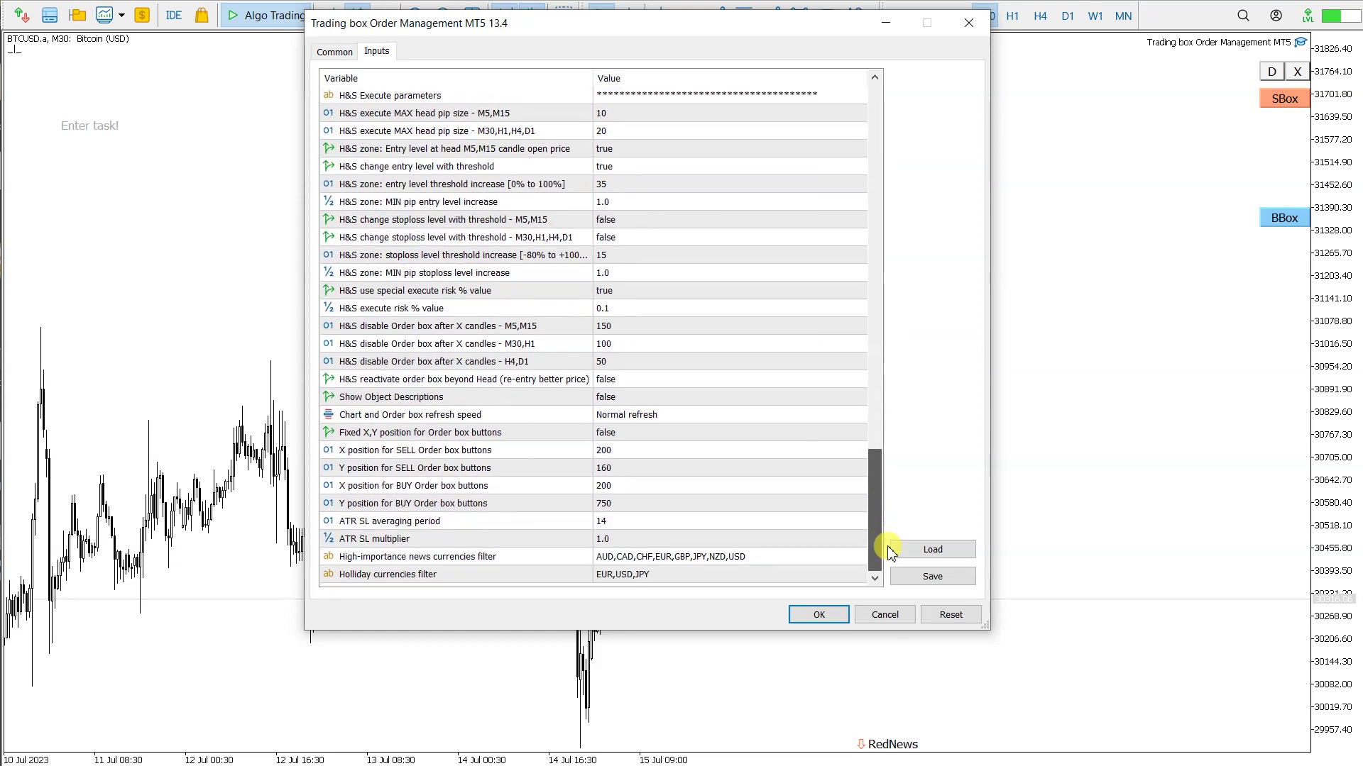
pyautogui.click(462, 556)
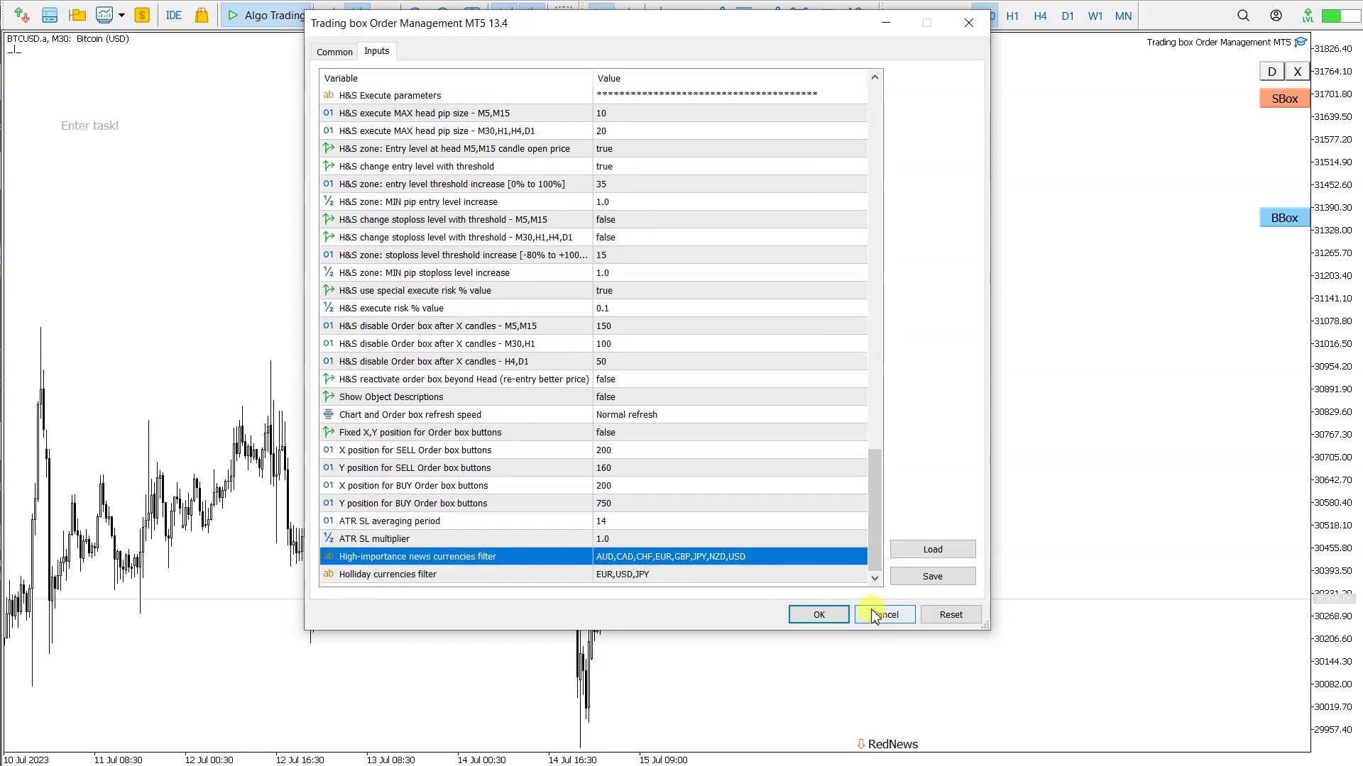
pyautogui.click(685, 575)
pyautogui.click(888, 616)
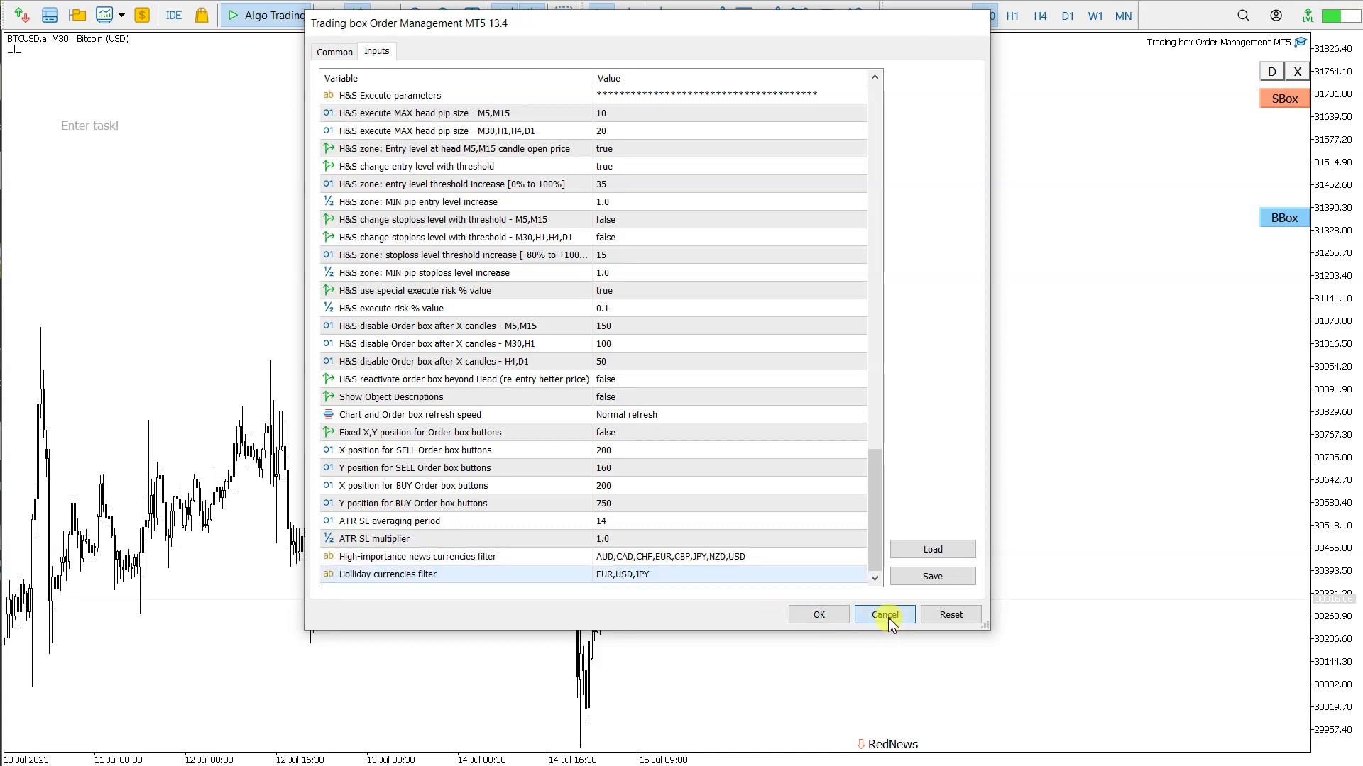